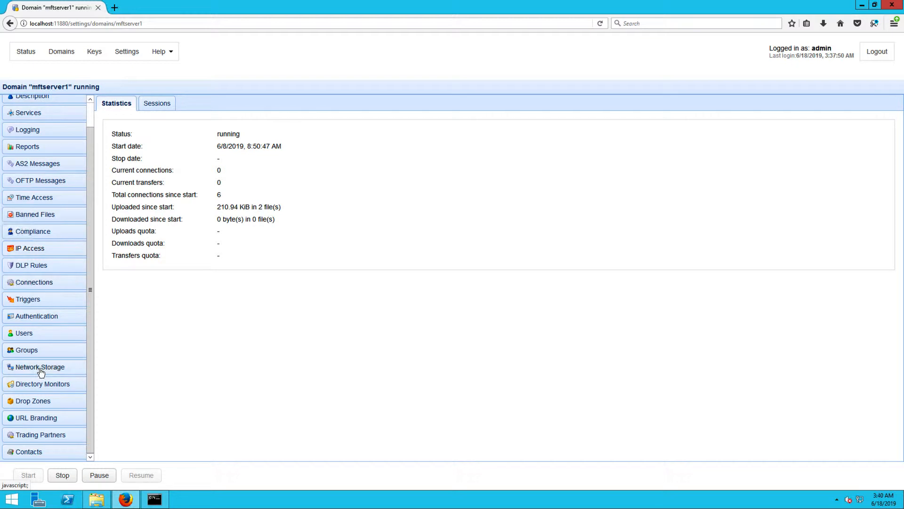
Start adding a new SFTP/SCP network storage from the domain's Network Storage list.
click(41, 372)
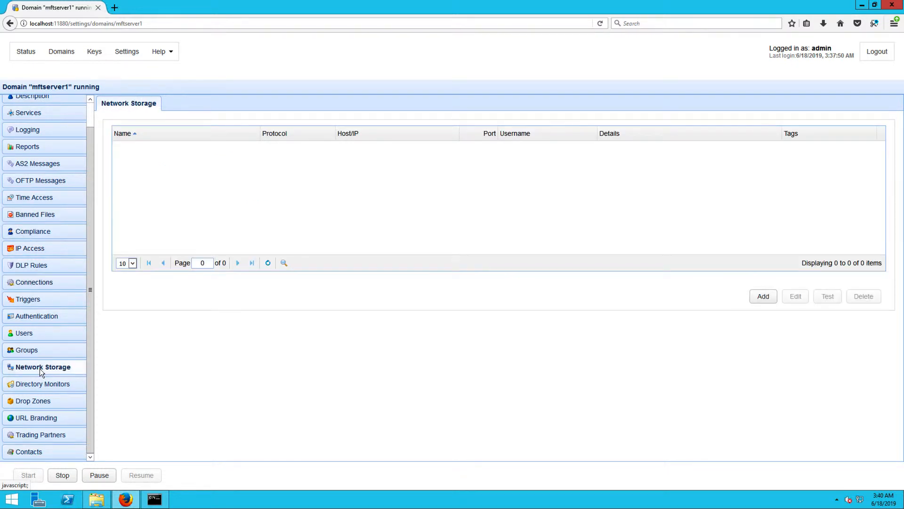
click(763, 296)
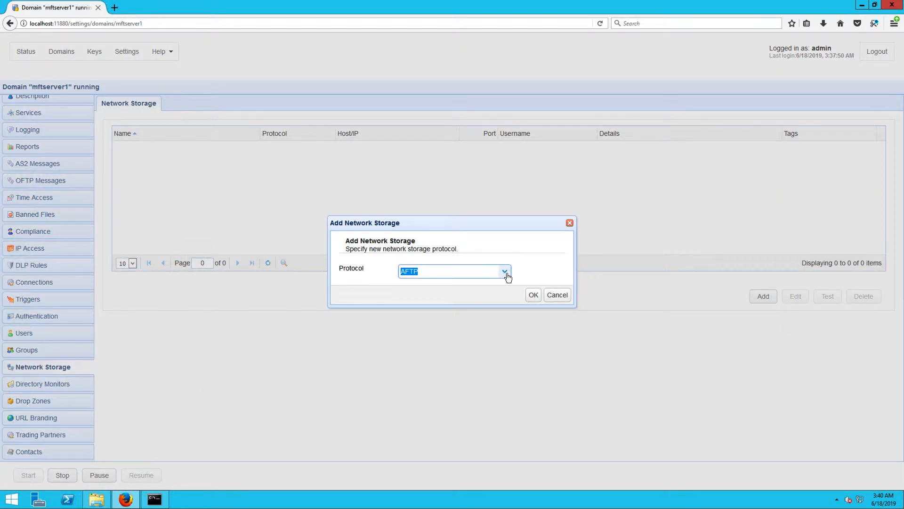
click(505, 272)
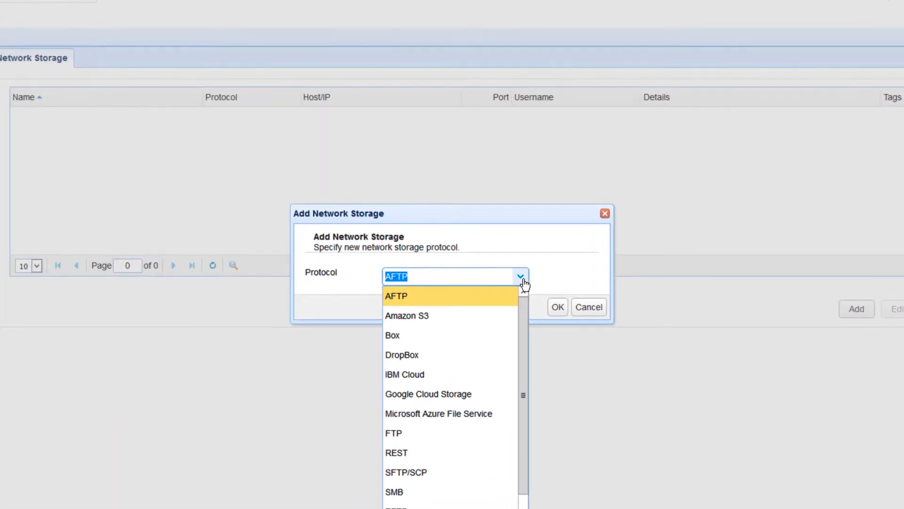
click(421, 471)
click(560, 310)
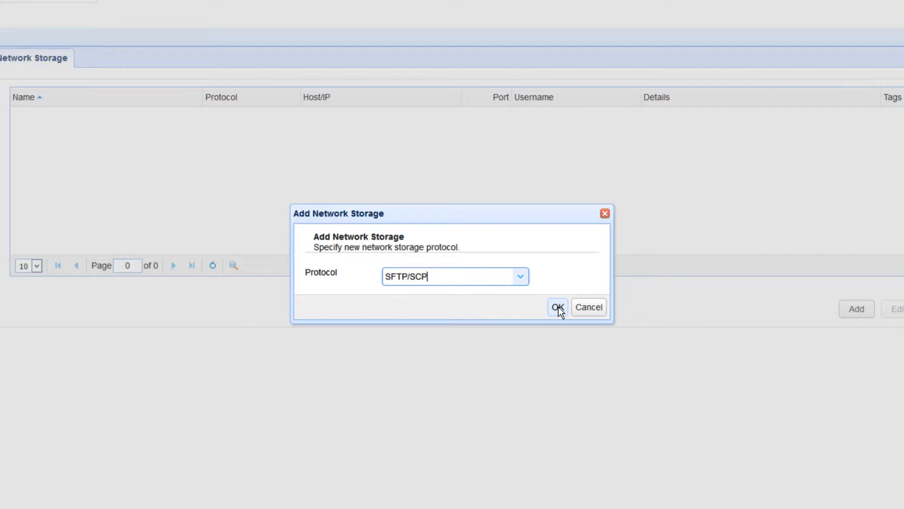
click(559, 306)
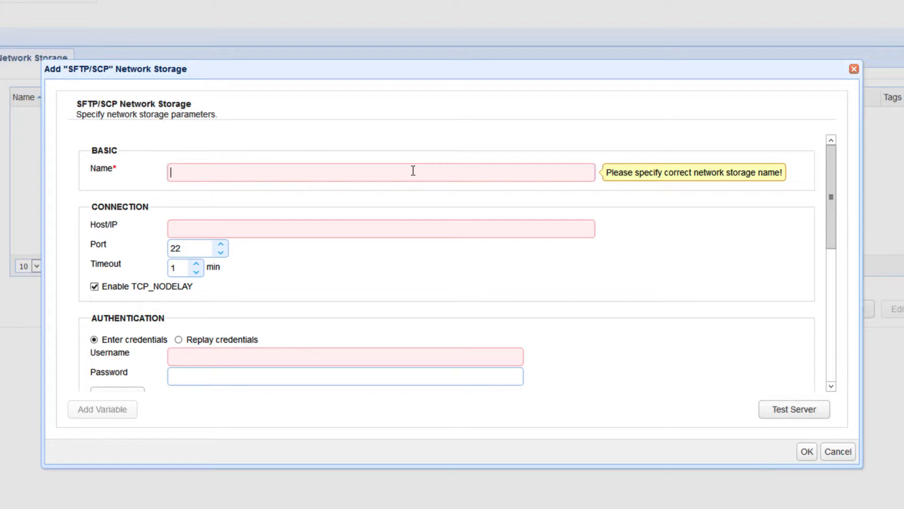
Name the storage NS-SFTP-1 and set its host to 172.31.5.33.
text(NS-)
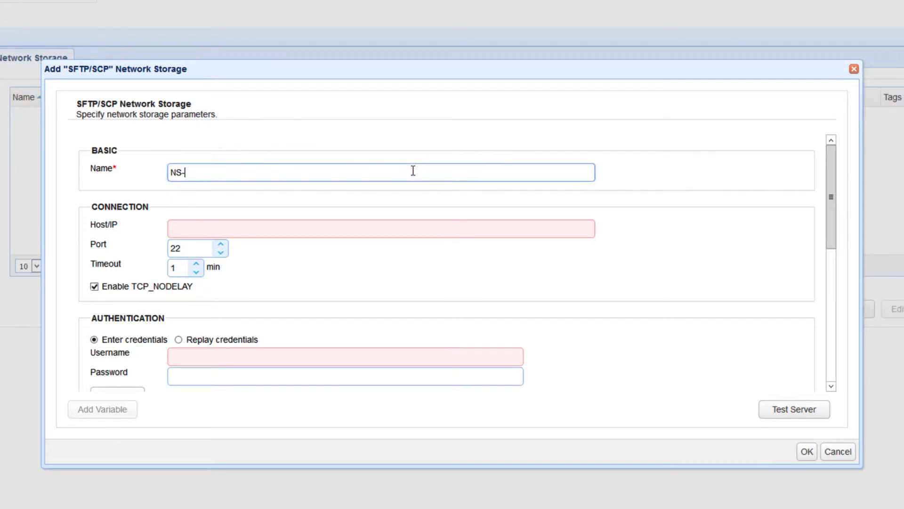
text(SFTP01)
key(BackSpace)
key(BackSpace)
text(-1)
click(353, 230)
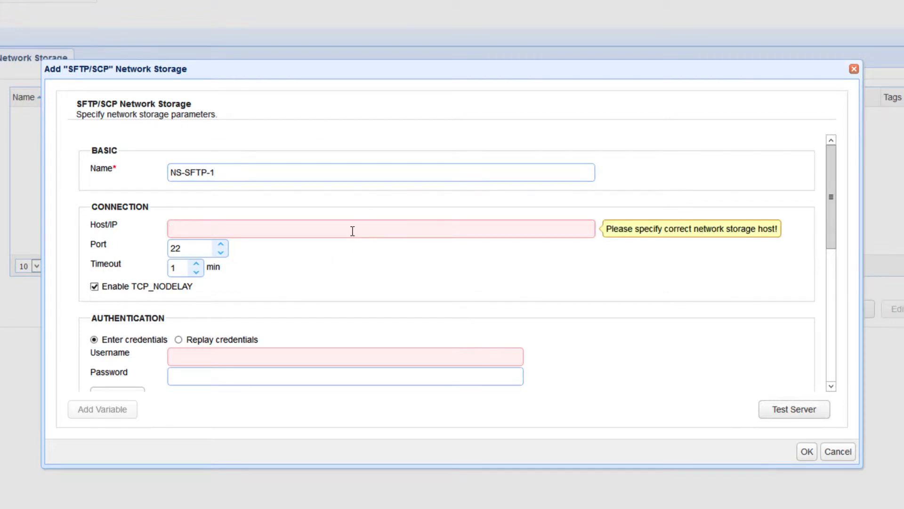
text(172.31.5.33)
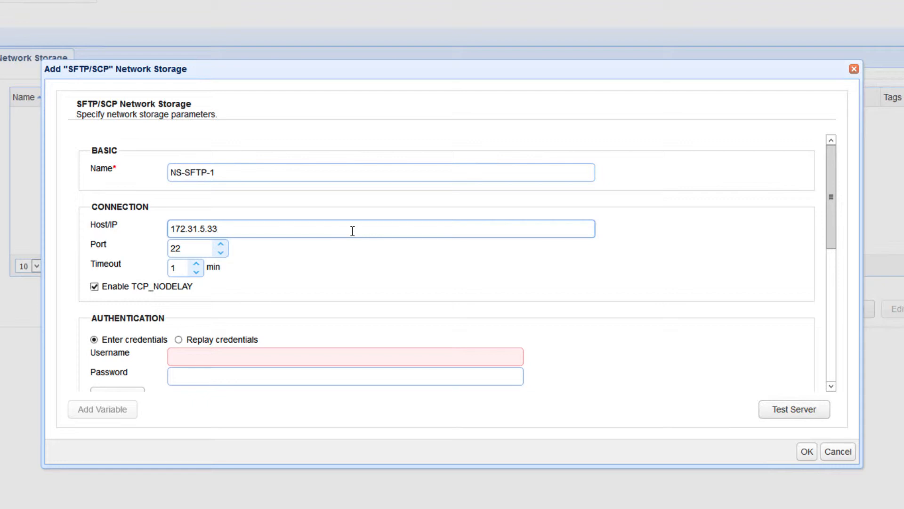
Enter the storage account's username and password.
click(287, 352)
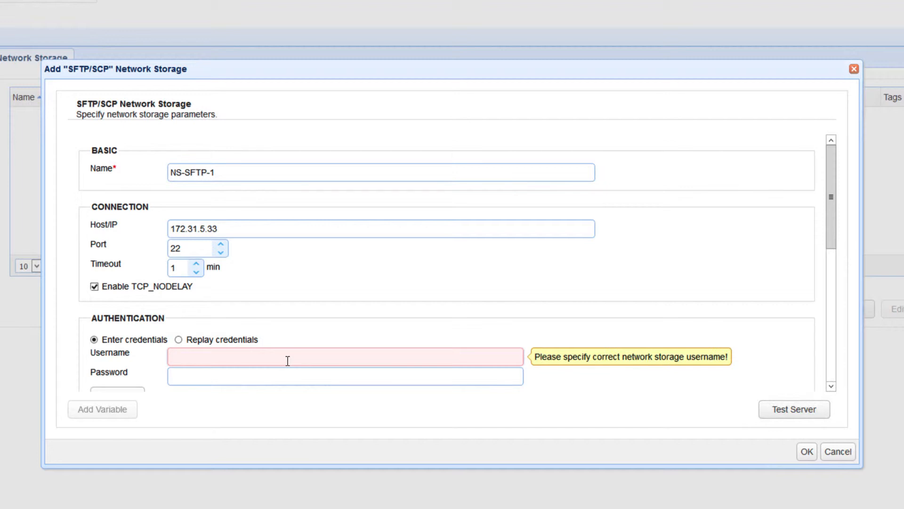
text(USER1)
key(BackSpace)
key(BackSpace)
key(BackSpace)
key(BackSpace)
key(BackSpace)
text(user1)
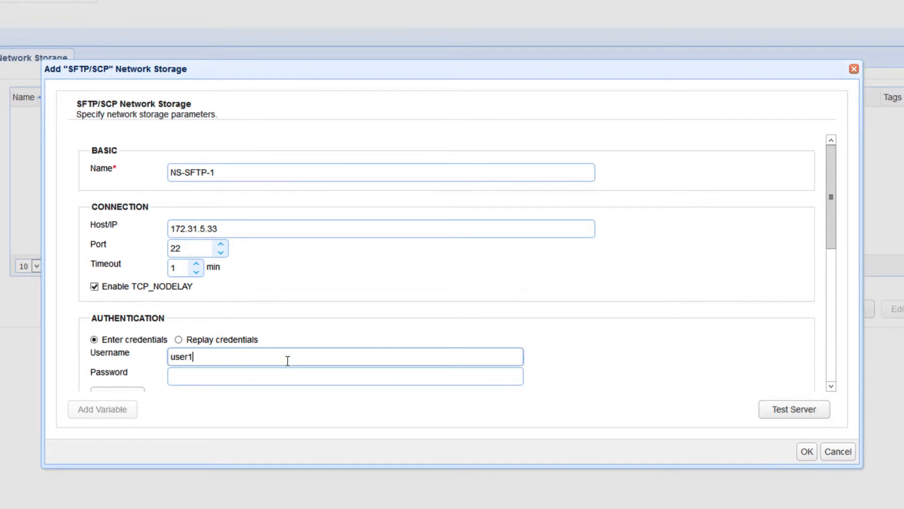
key(Tab)
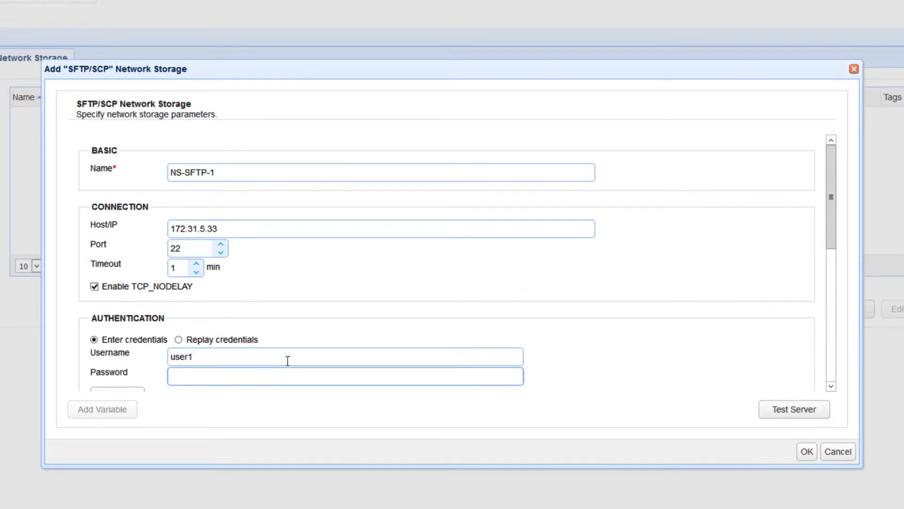
text(pass)
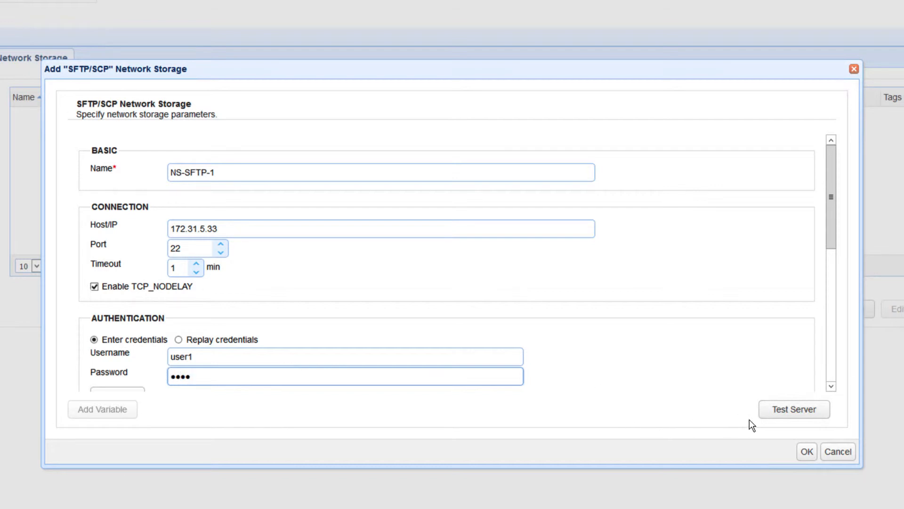
Test the connection to 172.31.5.33 and save NS-SFTP-1 once the test passes.
click(773, 414)
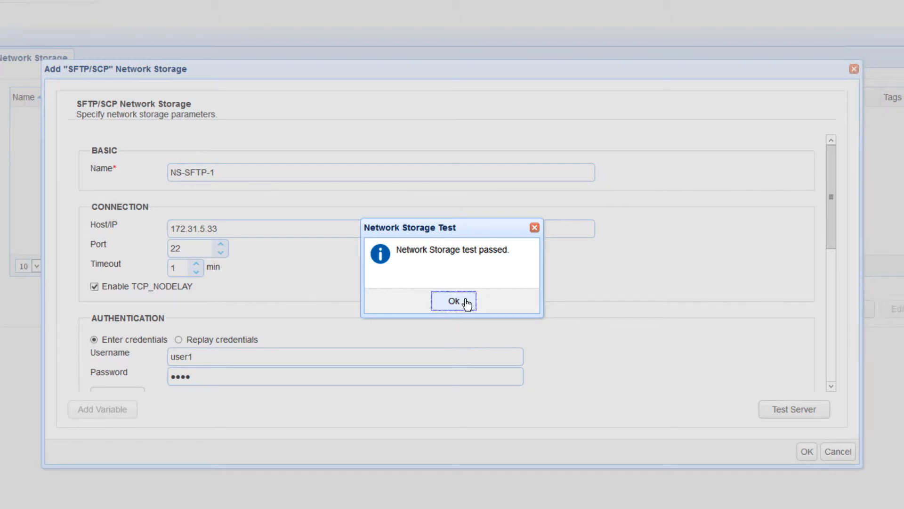
click(454, 302)
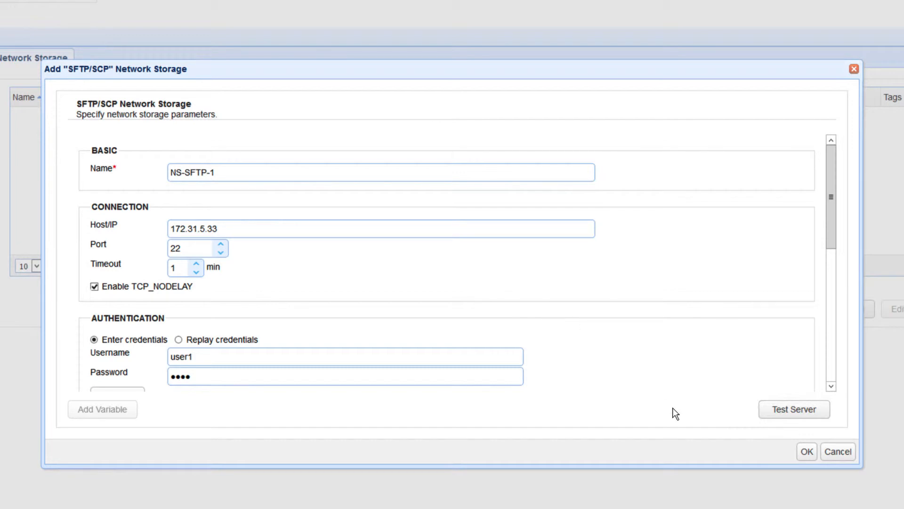
click(807, 453)
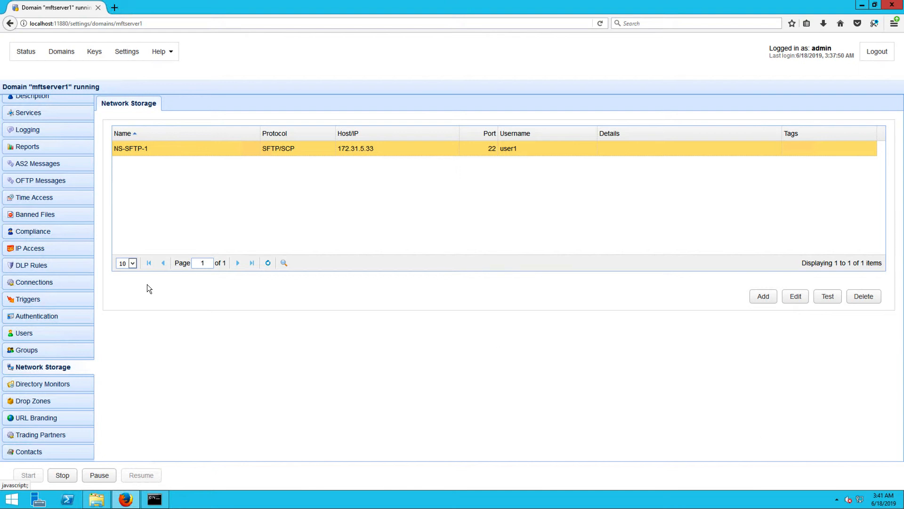
Edit the first user in the Users list and show their virtual paths.
click(31, 334)
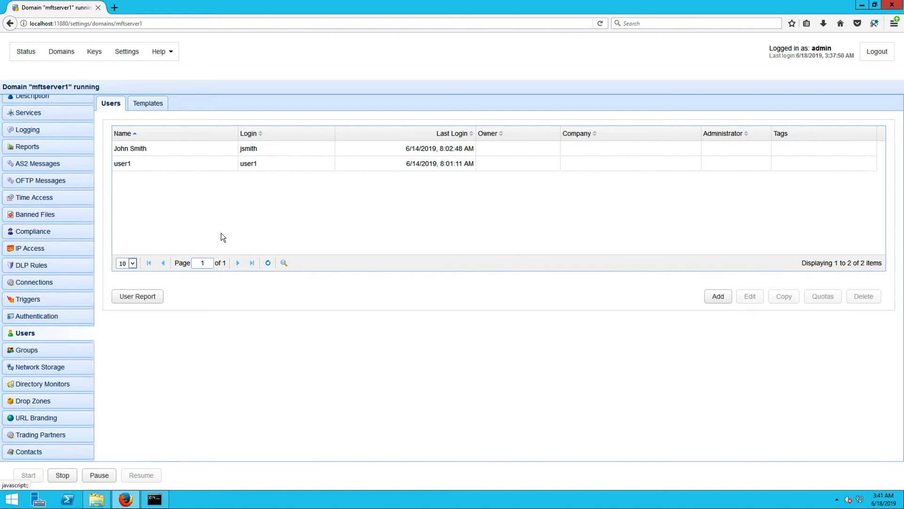
click(221, 148)
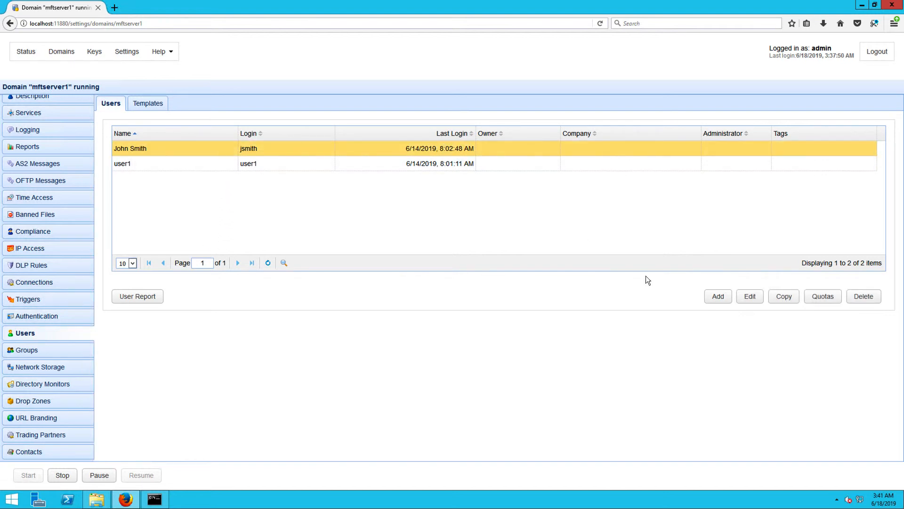
click(750, 296)
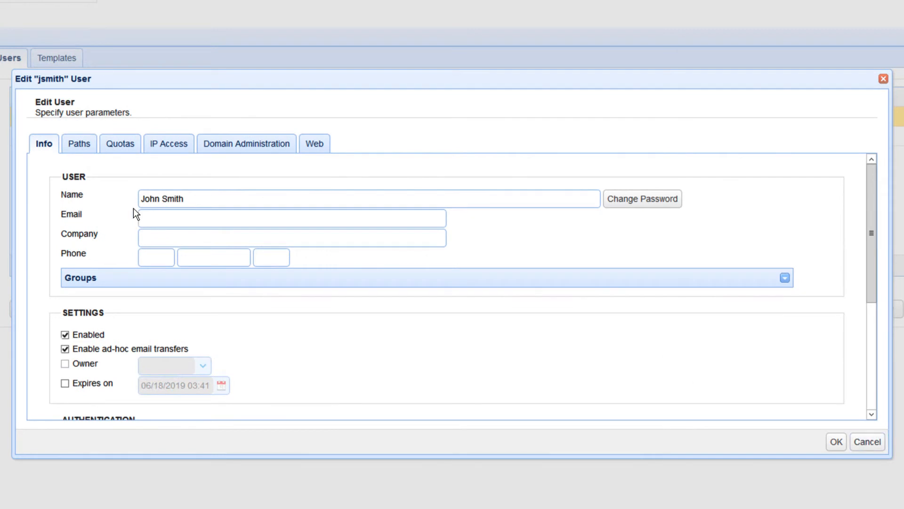
click(85, 146)
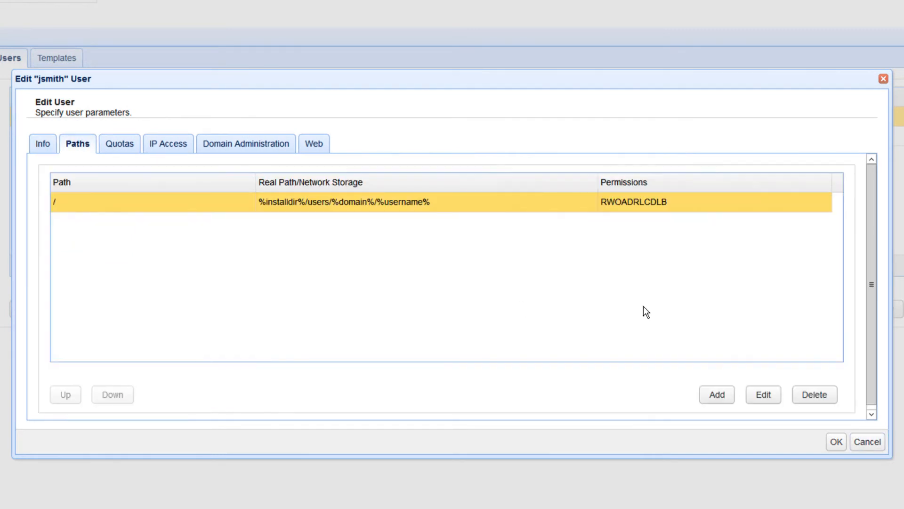
Add virtual path /nssftp1 pointing to network storage NS-SFTP-1 and save the user.
click(716, 399)
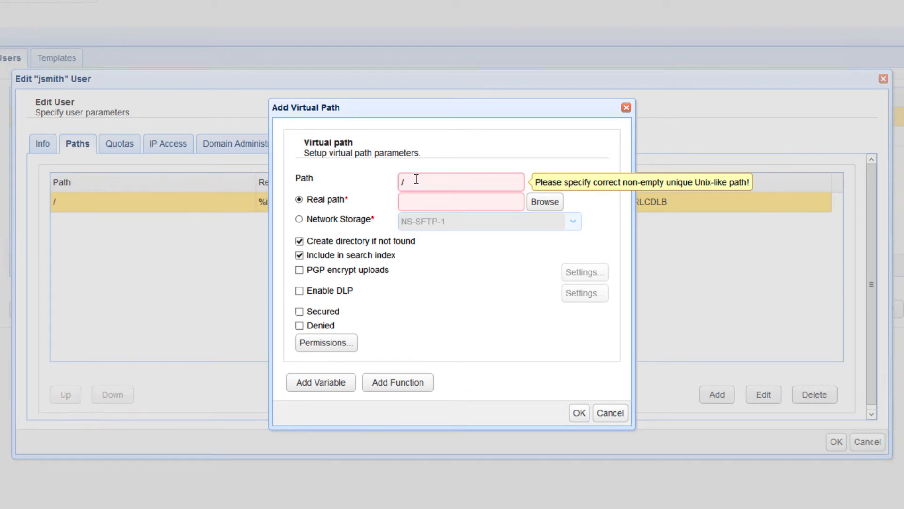
text(ns)
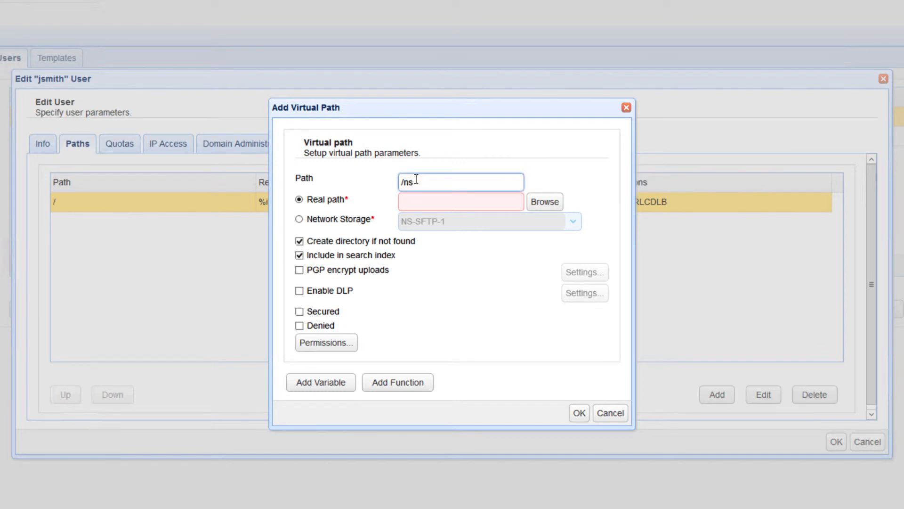
text(sftp1)
click(300, 219)
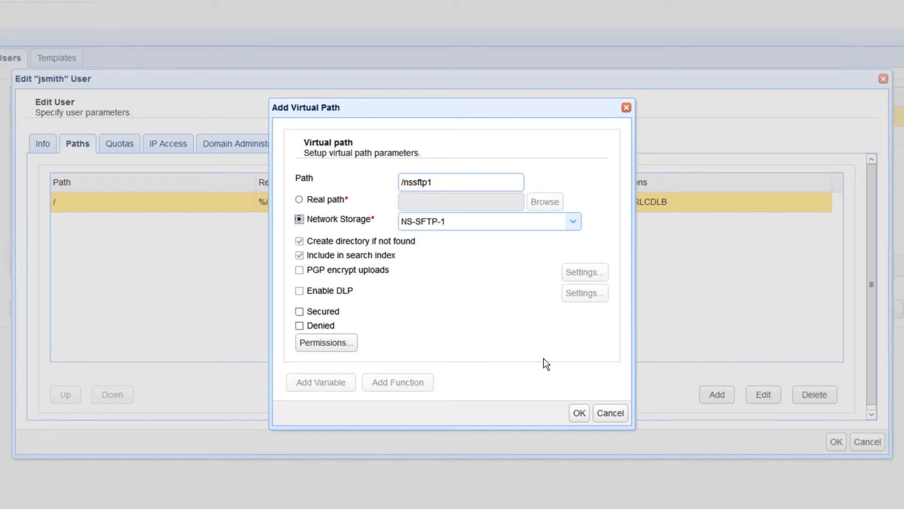
click(579, 413)
click(835, 443)
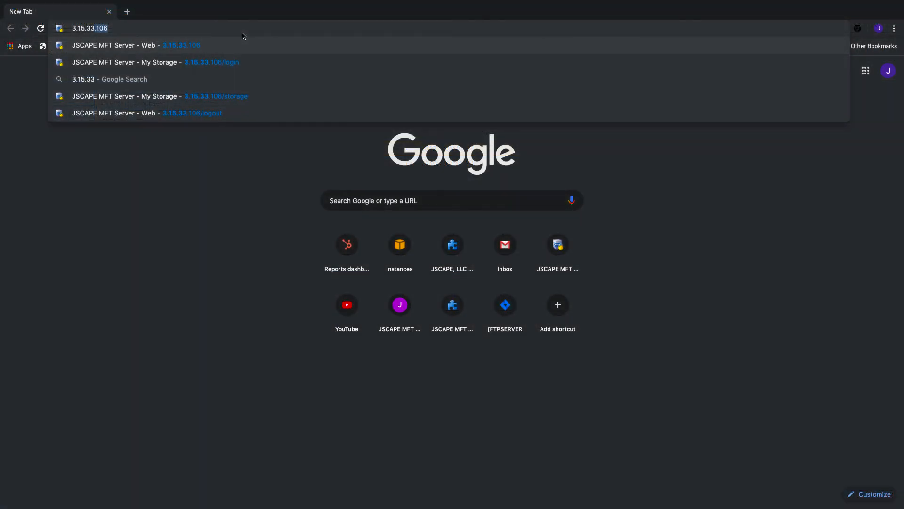
Log into the web client at 3.15.33.106 with domain mftserver1, confirm nssftp1 is listed, then log out.
text(.106)
key(Return)
text(mftserver1)
key(Tab)
text(jsmith)
key(Tab)
text(********)
key(Return)
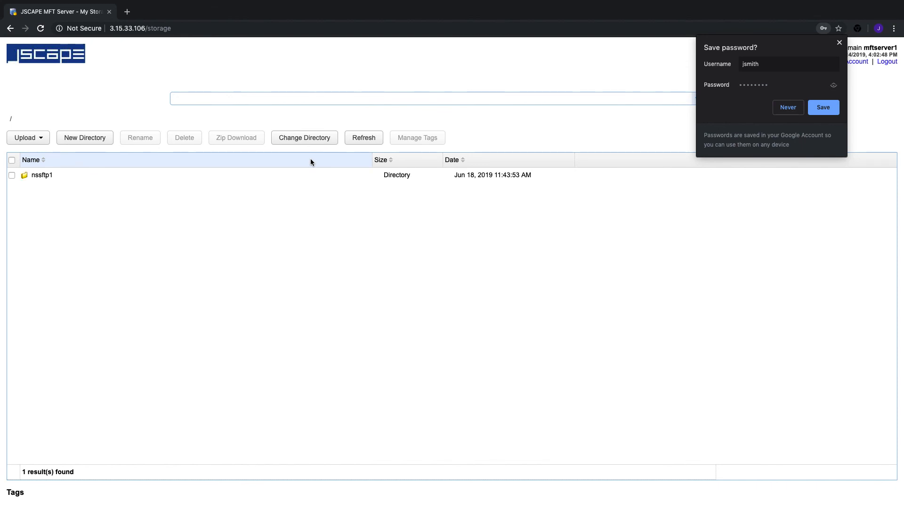
click(839, 44)
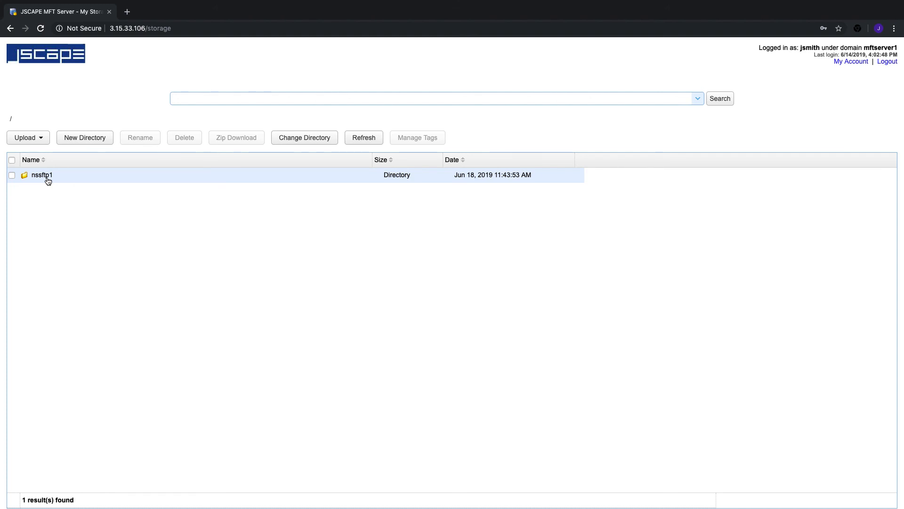
click(887, 62)
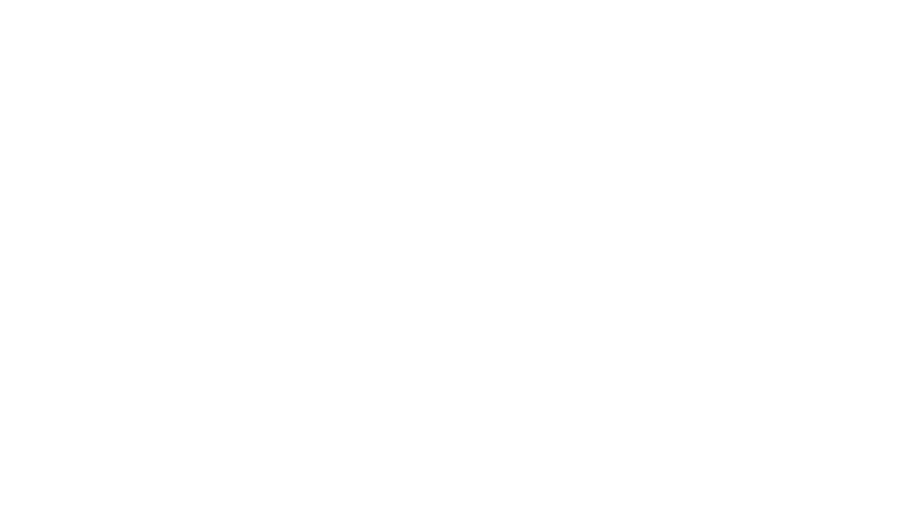